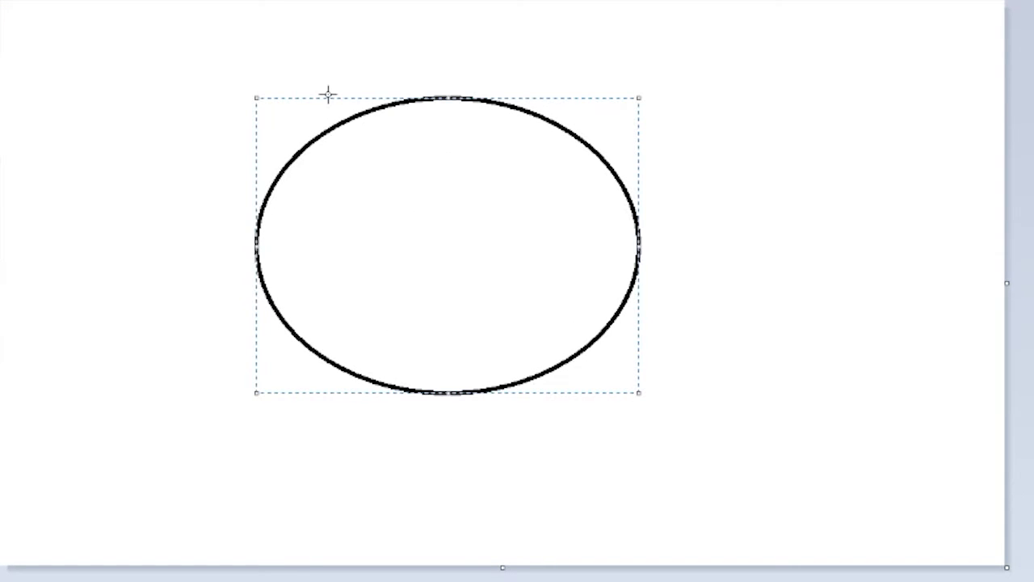
Step: Draw an oval, shrink it to a small head circle, and place a tall body oval below it
mouse_move(256, 97)
mouse_down()
mouse_move(367, 101)
mouse_move(340, 127)
mouse_up()
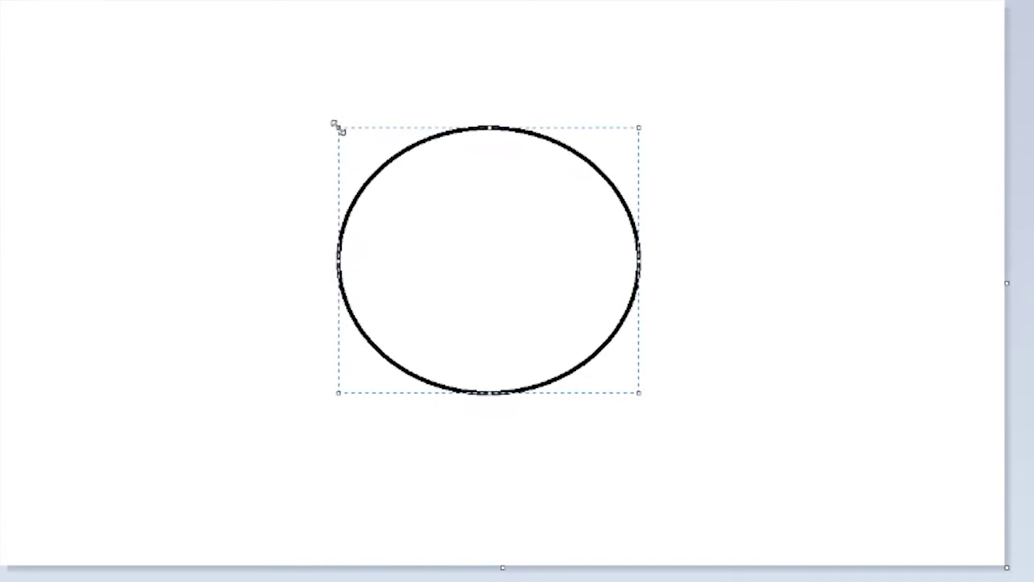
drag(477, 242, 418, 129)
drag(275, 20, 413, 104)
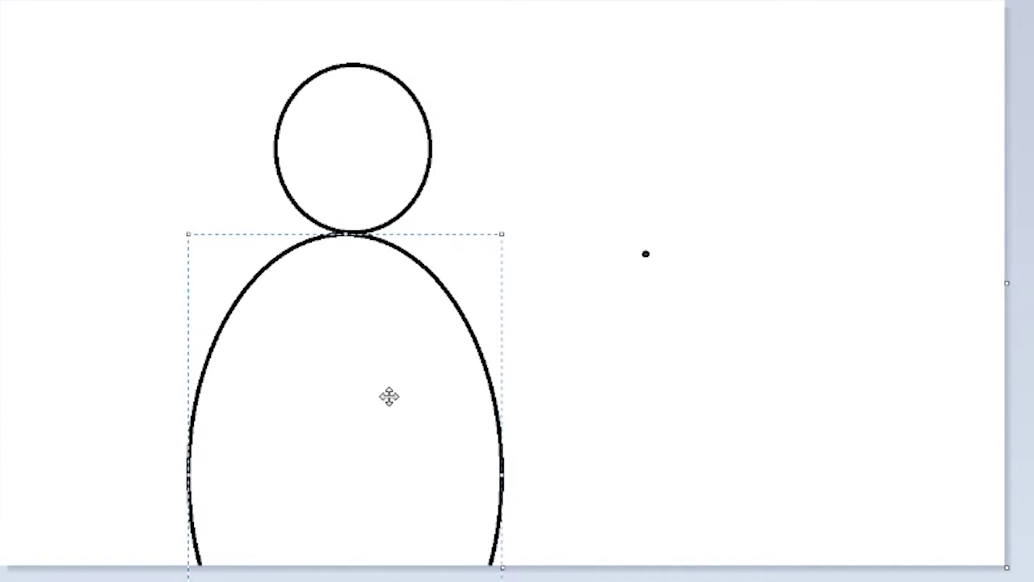
click(791, 397)
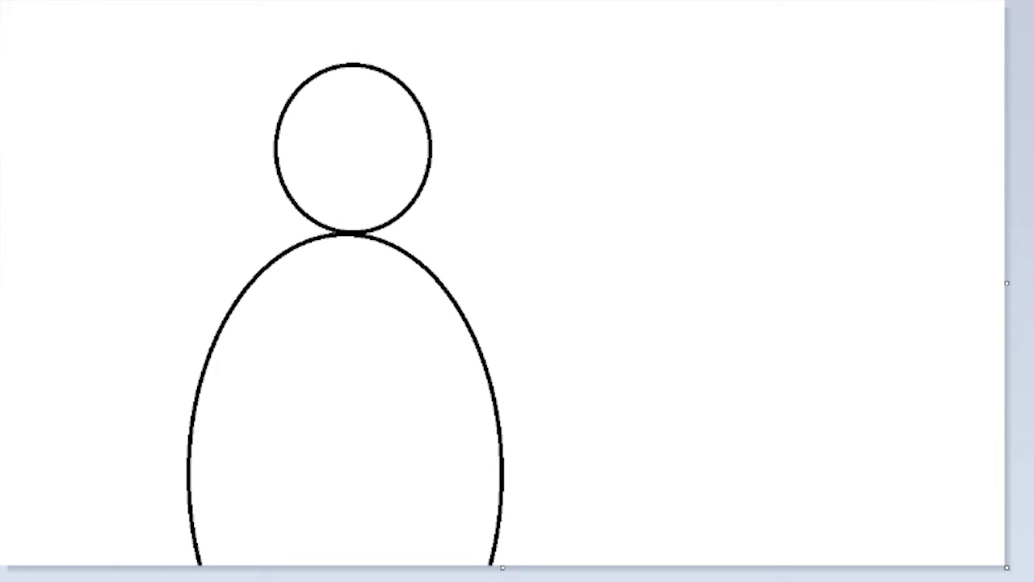
Step: Fill the body oval with grey
click(367, 295)
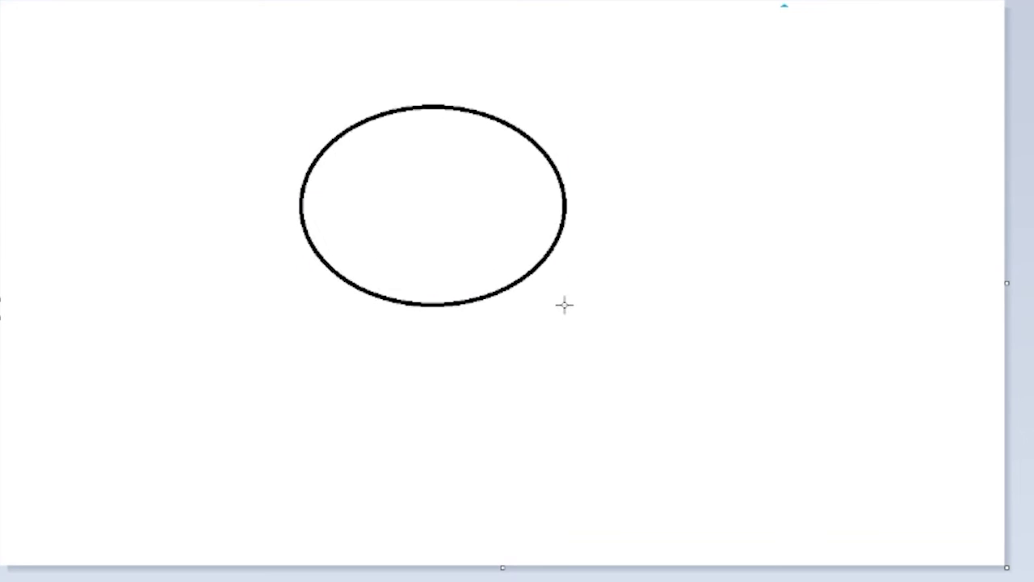
Step: Draw a large round body circle and shift it beneath the oval head
drag(236, 297, 832, 580)
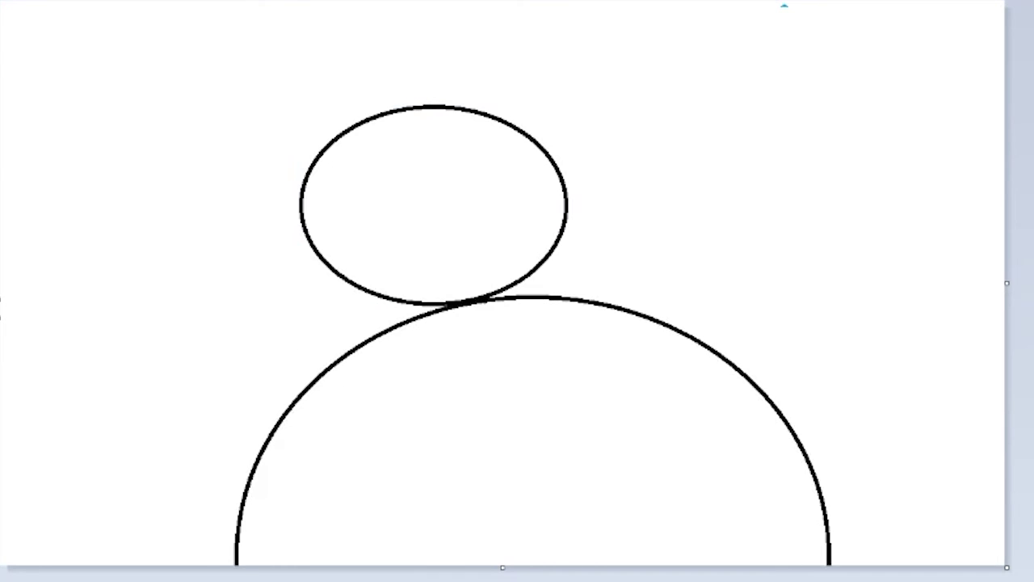
mouse_move(572, 341)
mouse_down()
mouse_move(470, 353)
mouse_move(468, 369)
mouse_up()
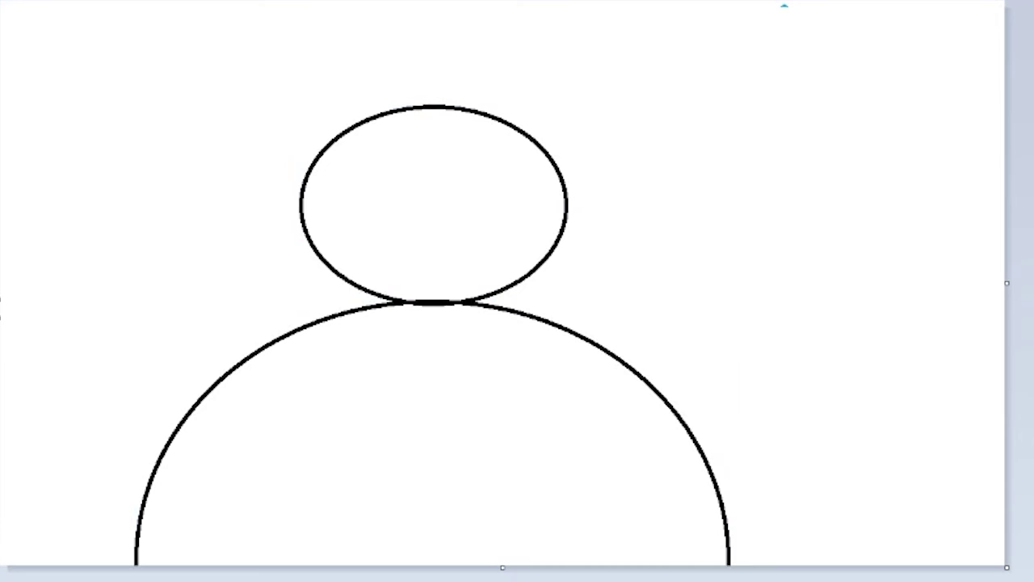
Step: Draw six overlapping blue triangle ears over the head, including a large one at right
drag(279, 84, 522, 202)
drag(187, 40, 364, 90)
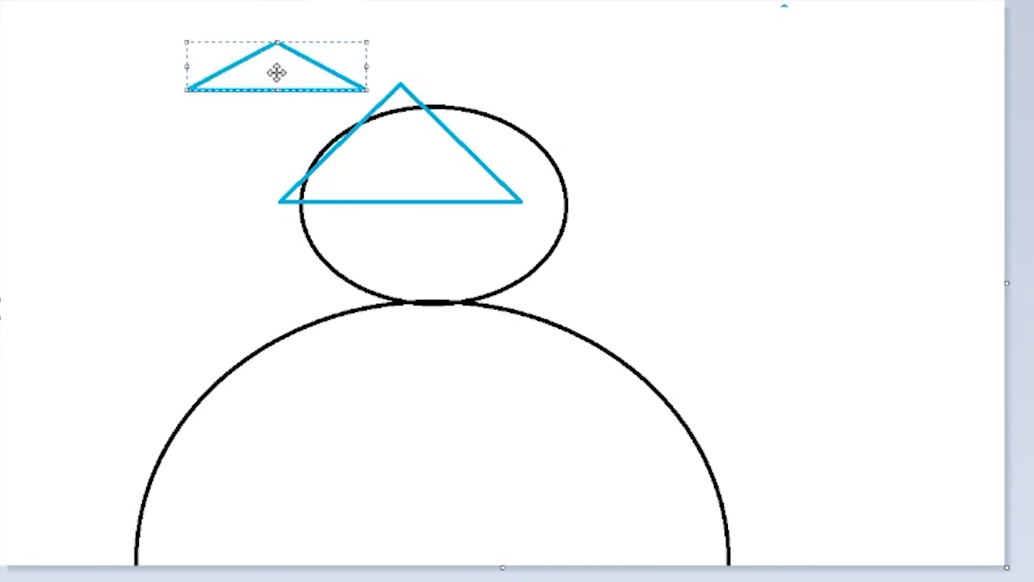
drag(277, 72, 332, 97)
drag(522, 89, 641, 104)
drag(501, 135, 552, 162)
drag(431, 95, 710, 234)
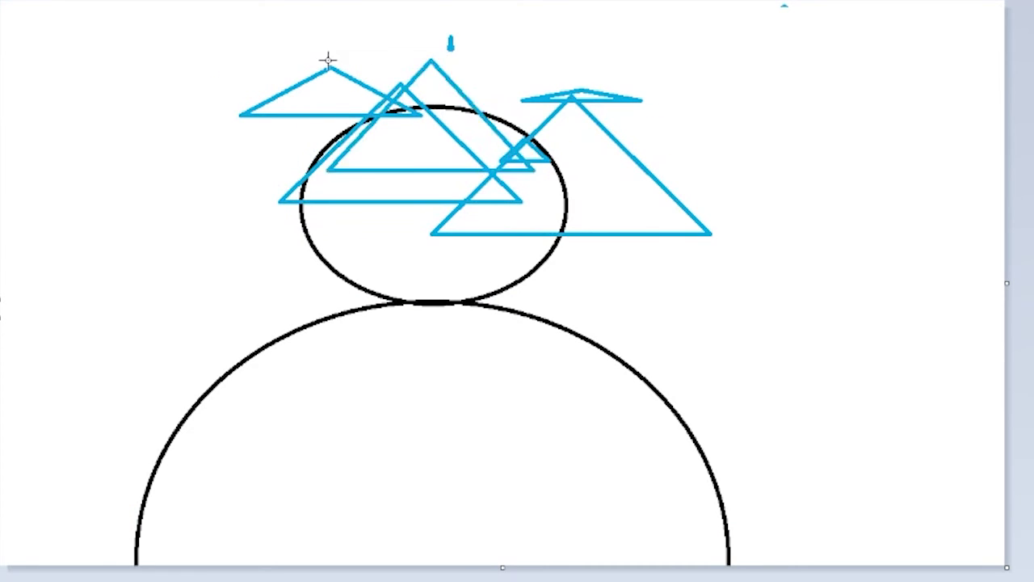